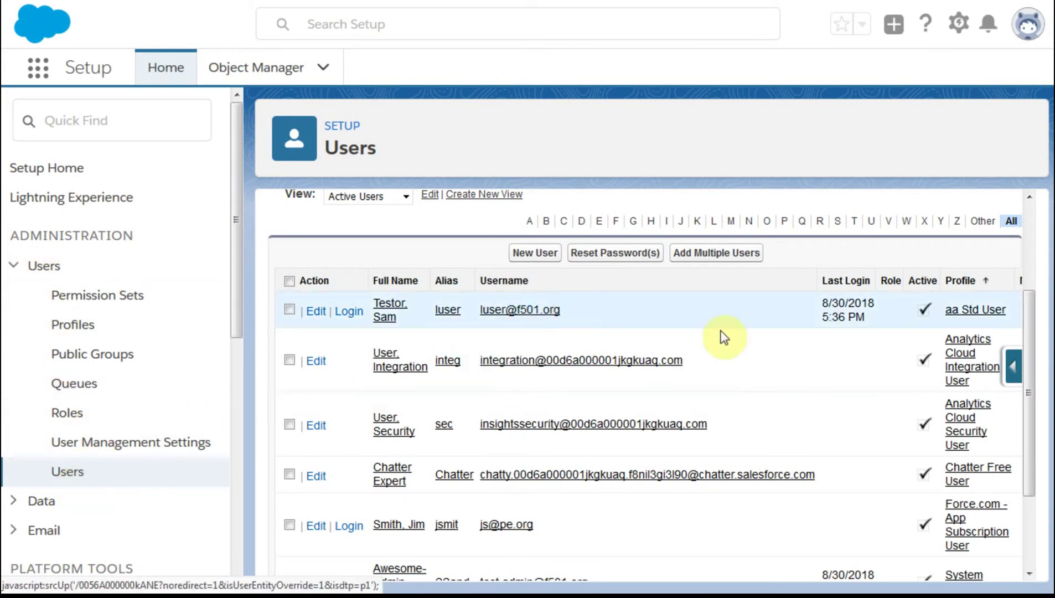
Step: Open the View dropdown on the Active Users page to list the available user views
scroll(778, 328, up, 3)
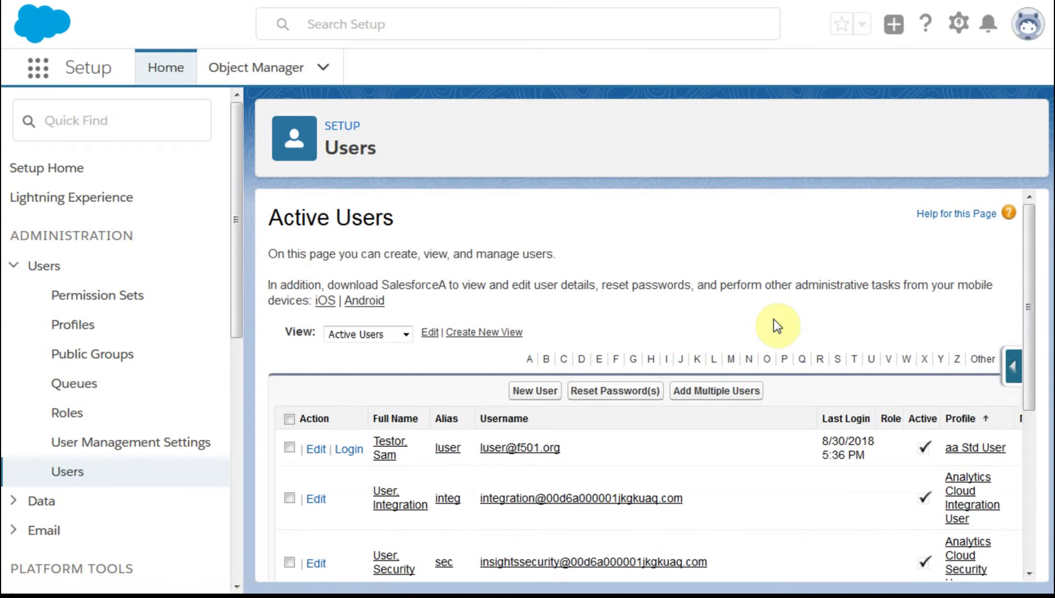
click(405, 334)
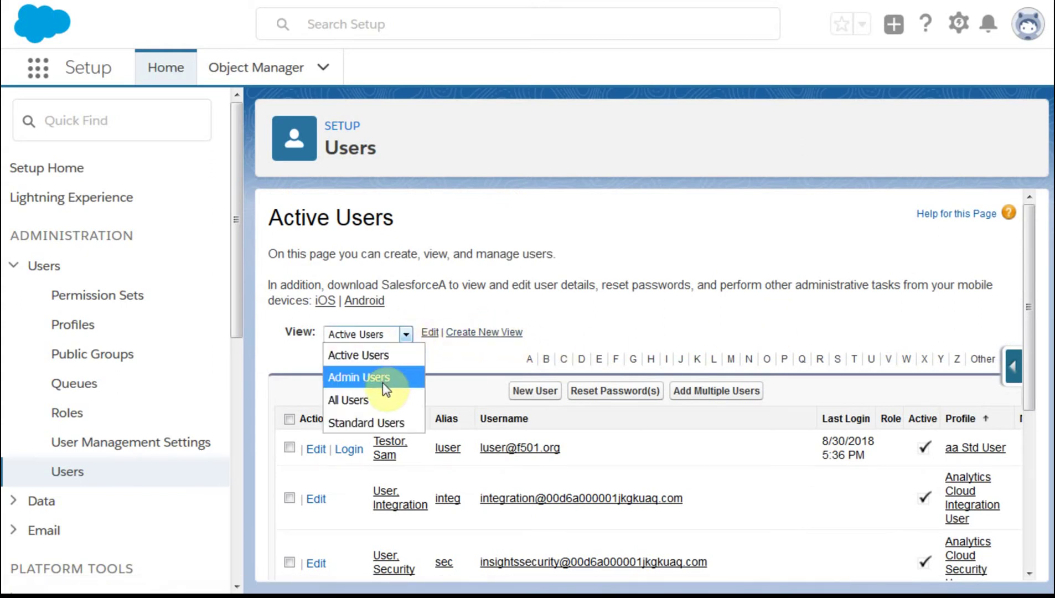
Step: Switch the users list to the All Users view and sort it by Profile
click(378, 396)
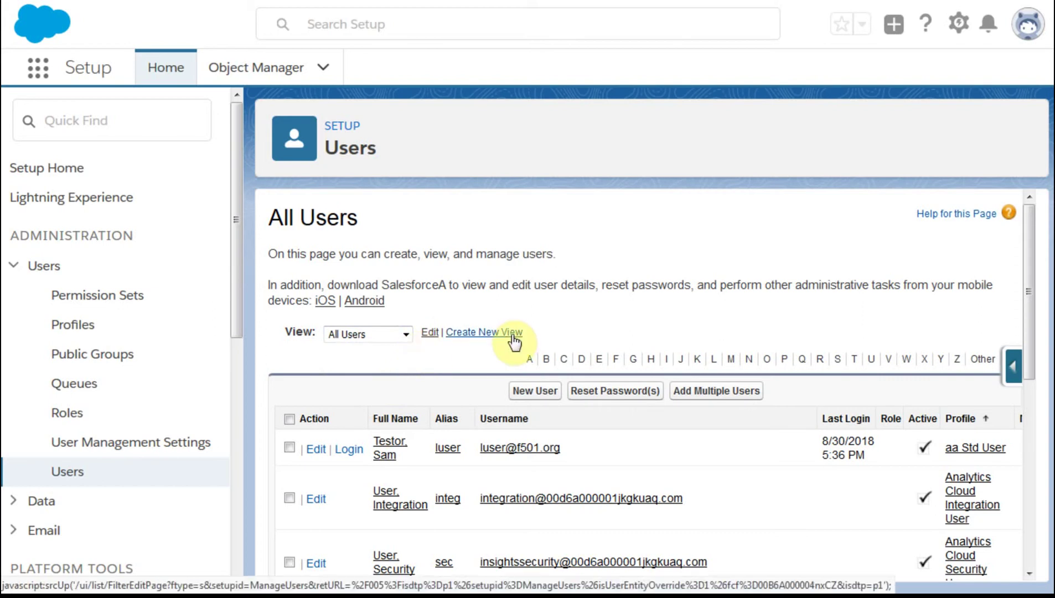
scroll(602, 270, down, 8)
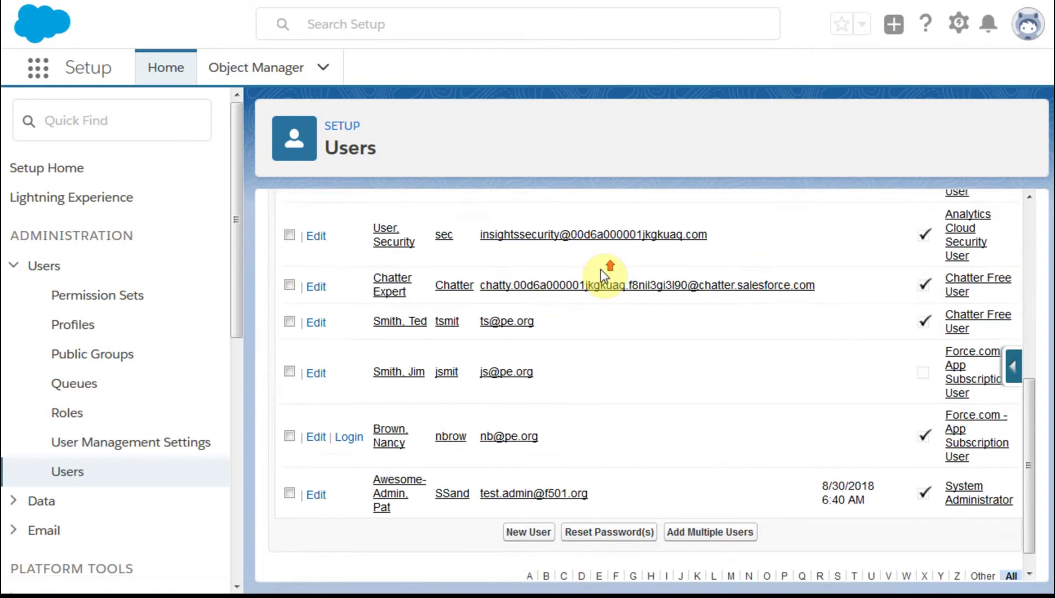
scroll(600, 267, up, 6)
scroll(600, 266, up, 2)
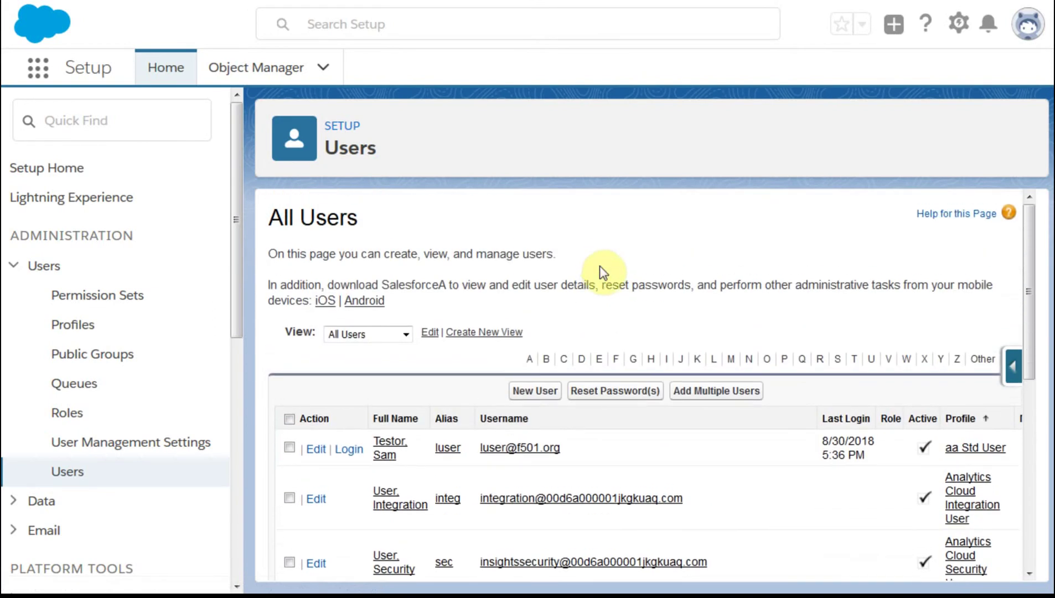
click(381, 419)
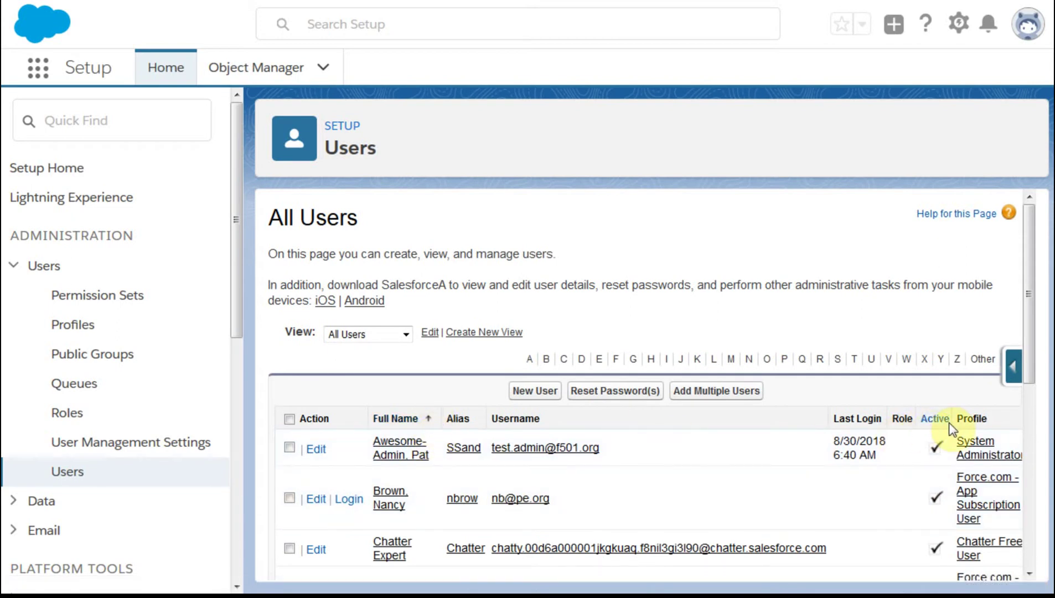
click(978, 422)
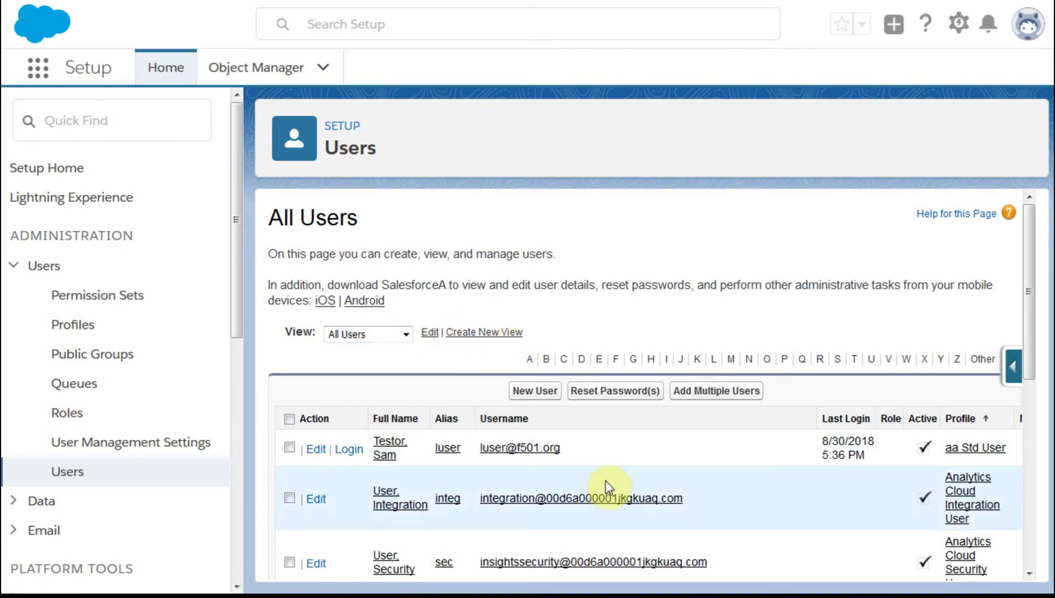
Step: Edit the second Chatter Free User, uncheck Active, confirm the warning and save
scroll(676, 495, down, 4)
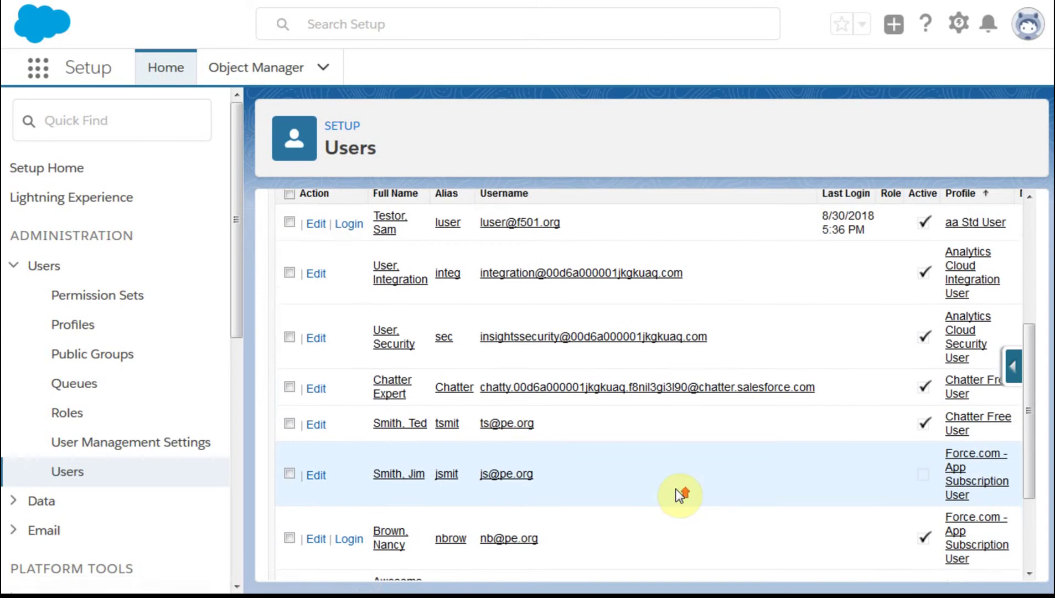
scroll(675, 495, down, 2)
scroll(676, 495, up, 4)
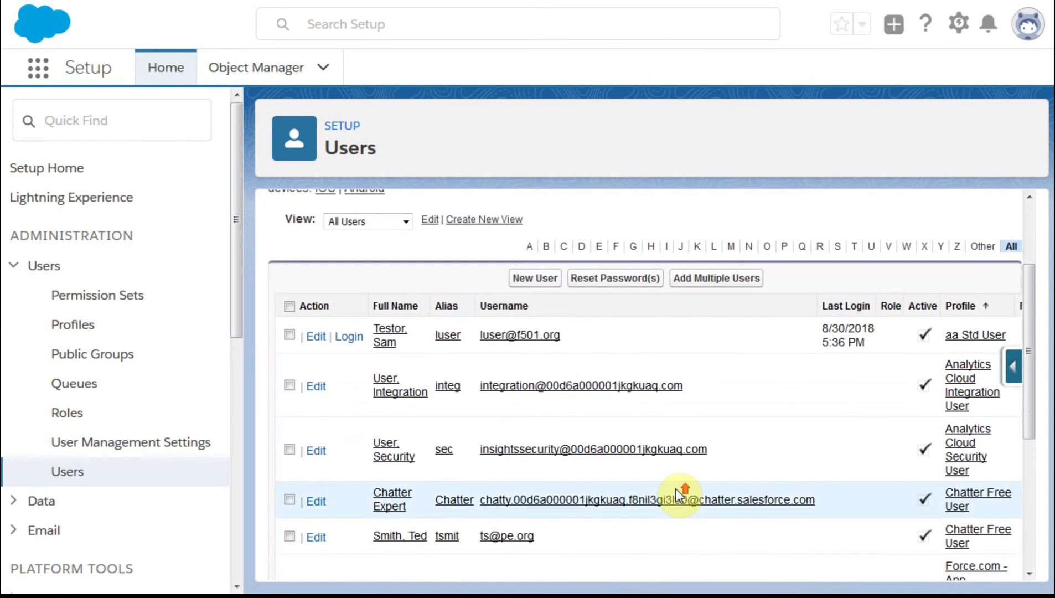
scroll(675, 493, down, 1)
scroll(675, 493, up, 1)
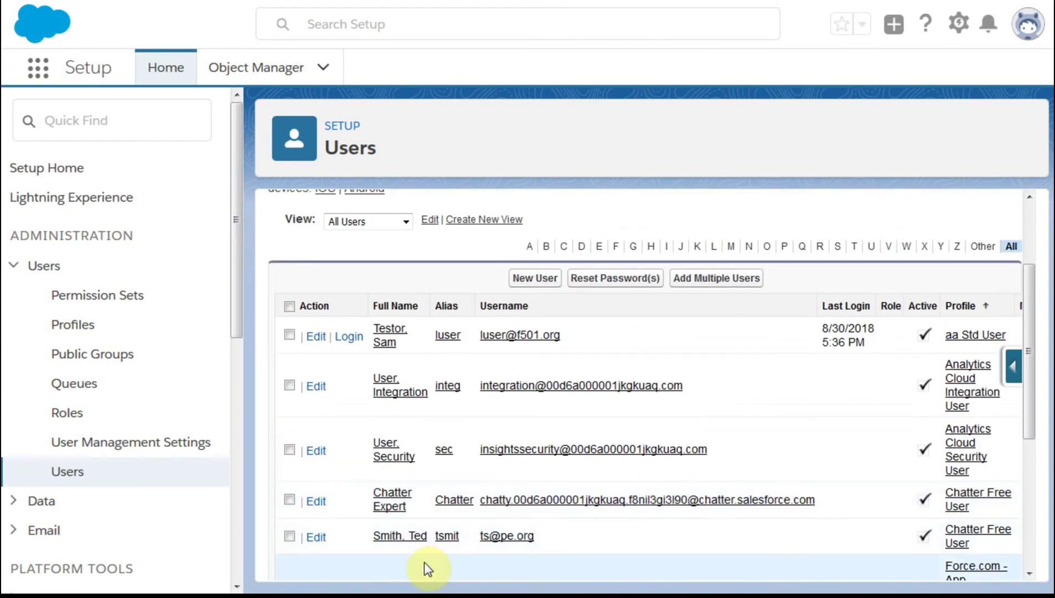
click(317, 537)
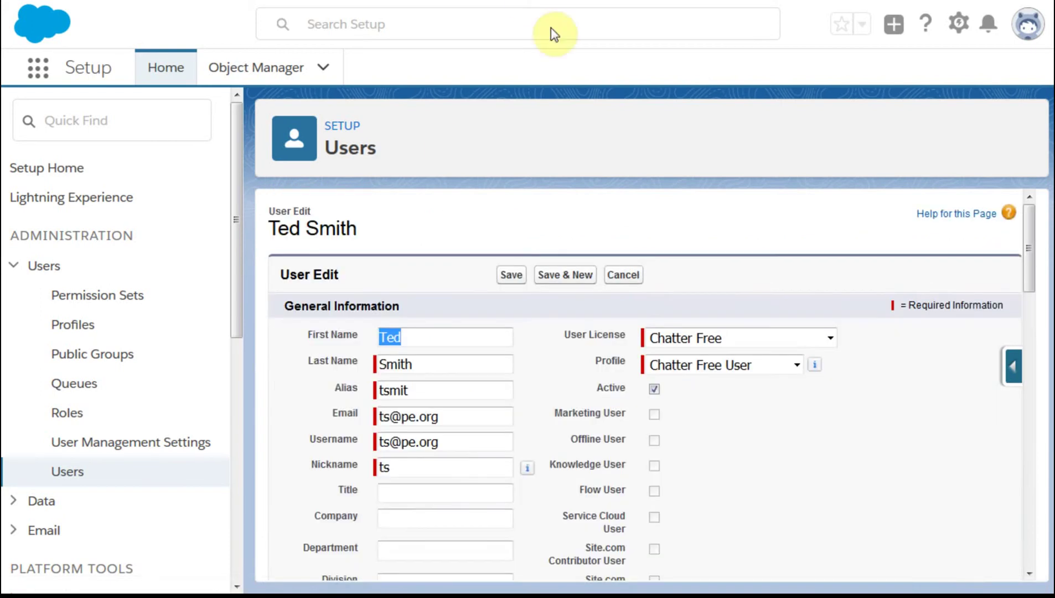
click(653, 390)
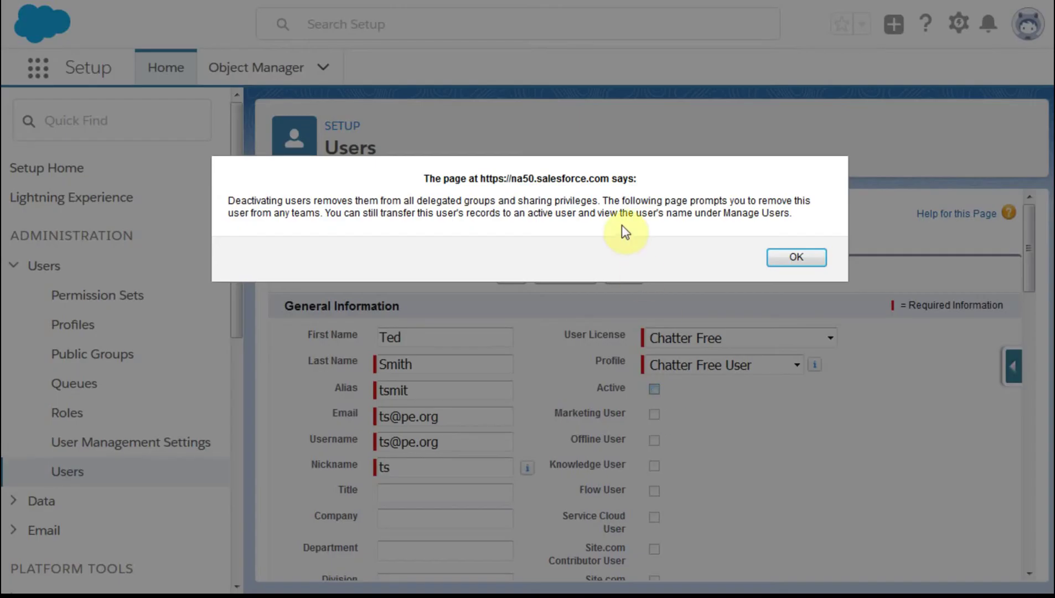
click(801, 258)
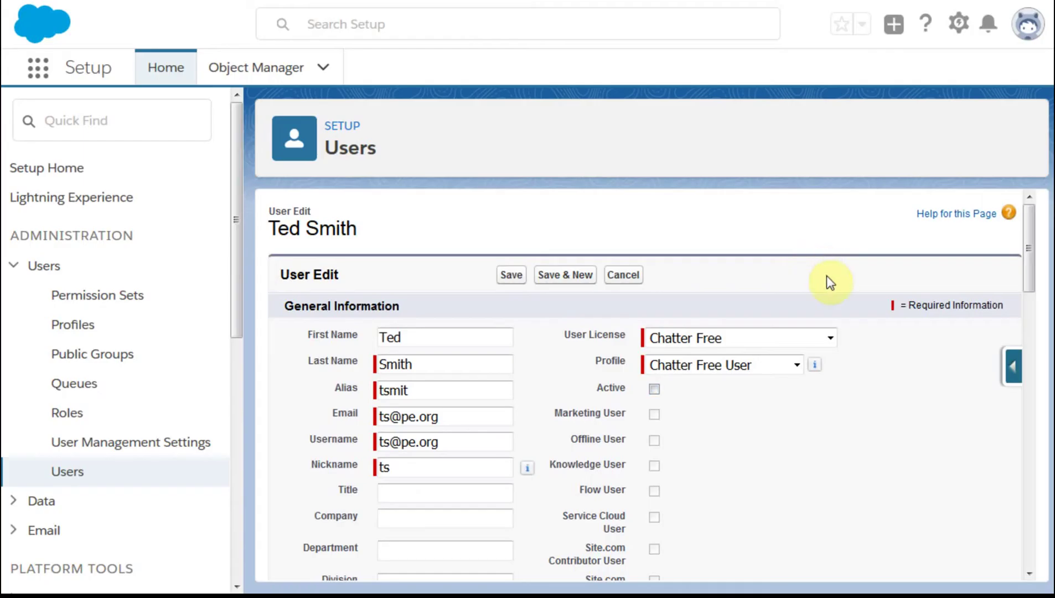
click(507, 273)
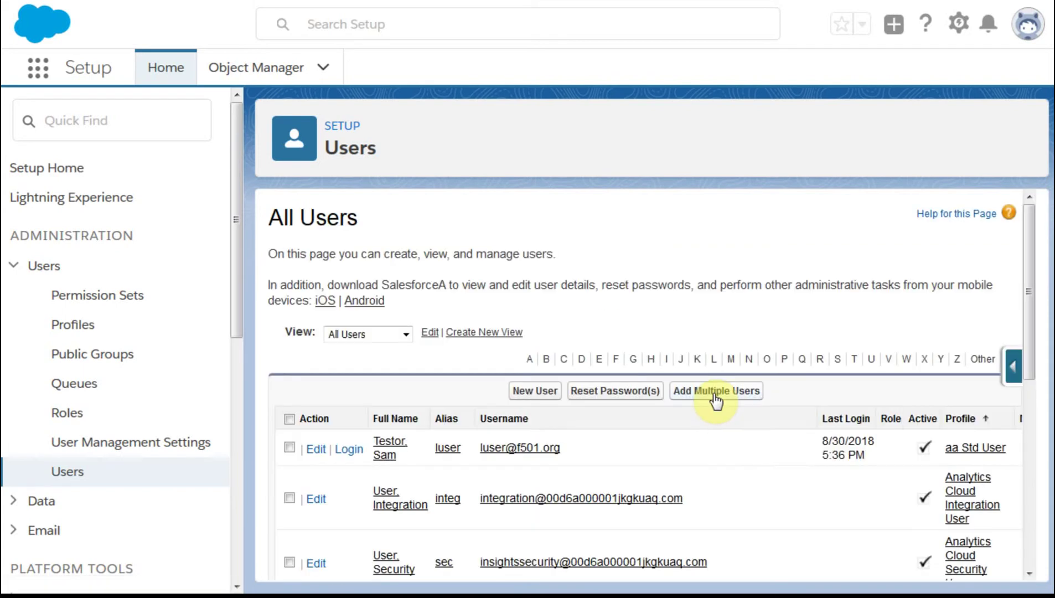
Step: Scroll through the All Users list to review it
scroll(761, 488, down, 4)
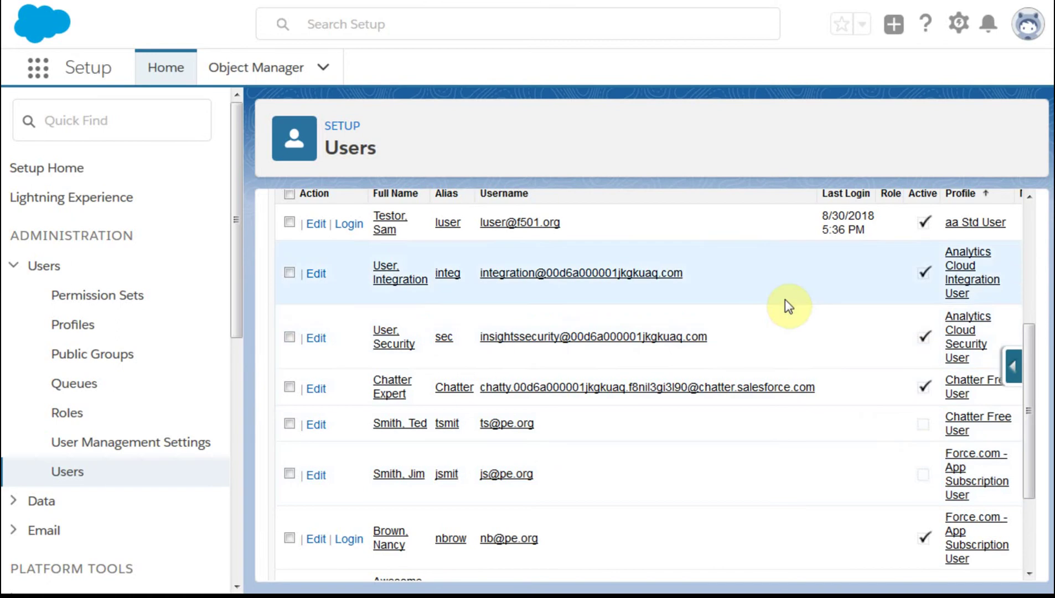
scroll(788, 306, up, 2)
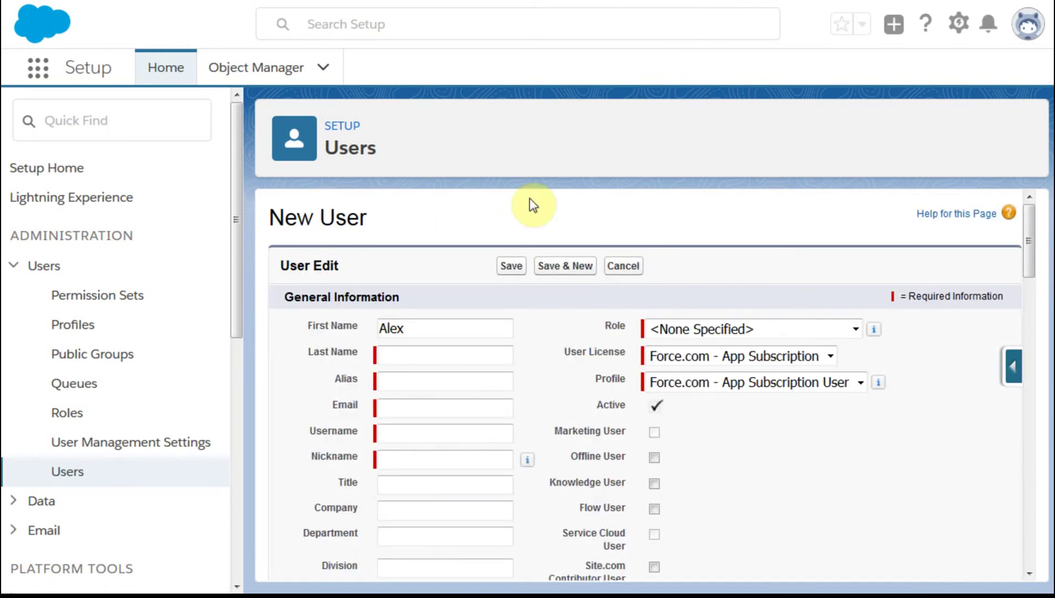
Step: Enter the new user's last name, let the alias auto-fill, and paste their e-mail address
click(406, 358)
text(Taylor)
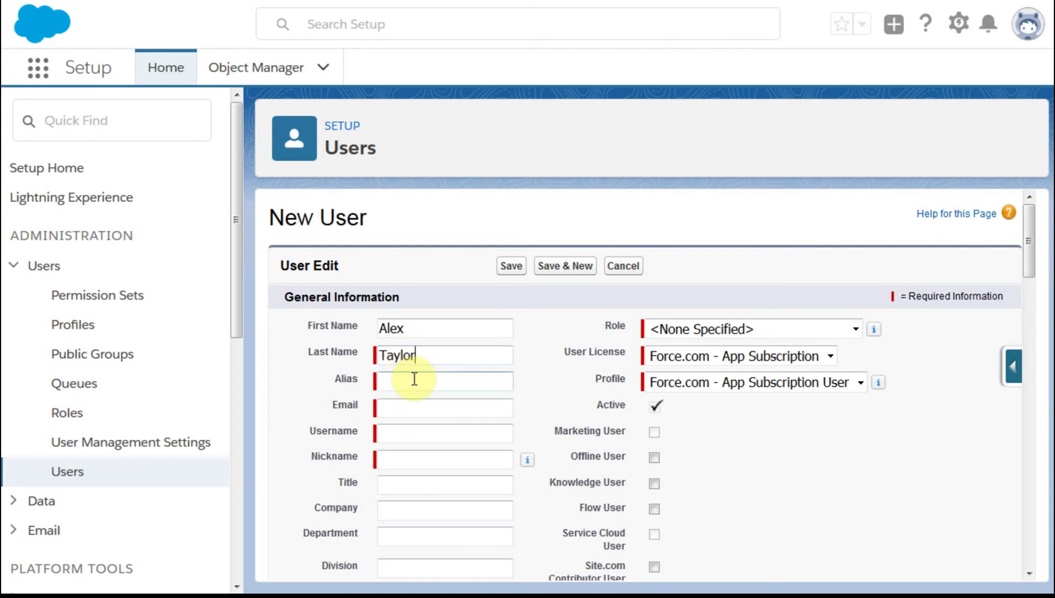
click(415, 383)
click(401, 408)
click(404, 412)
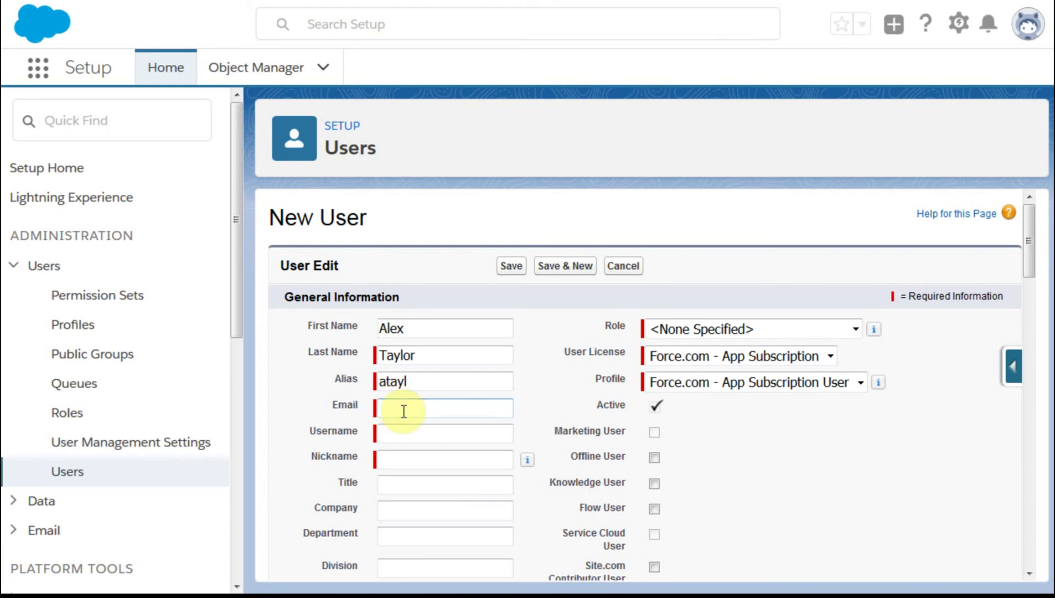
key(ctrl+v)
Step: Auto-fill the username and nickname, then edit the username's part before the @
click(436, 440)
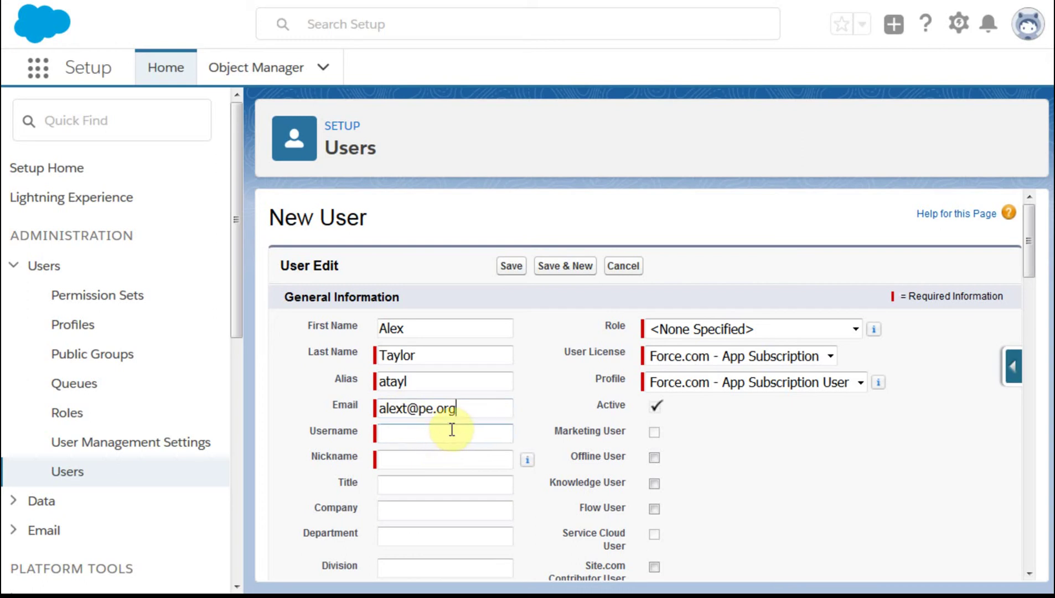
click(450, 432)
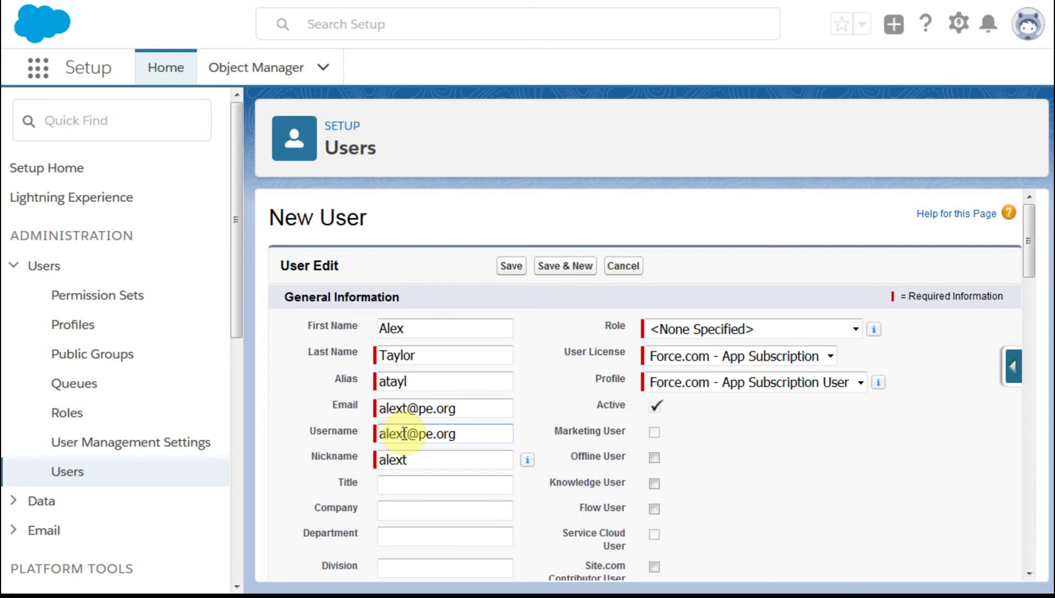
drag(405, 433, 313, 419)
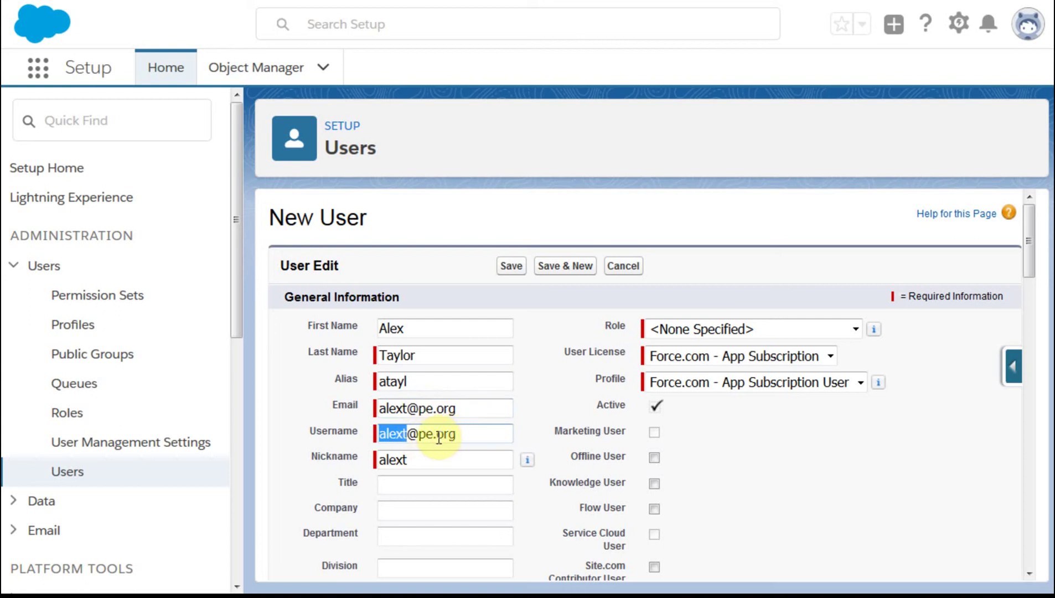
text(at)
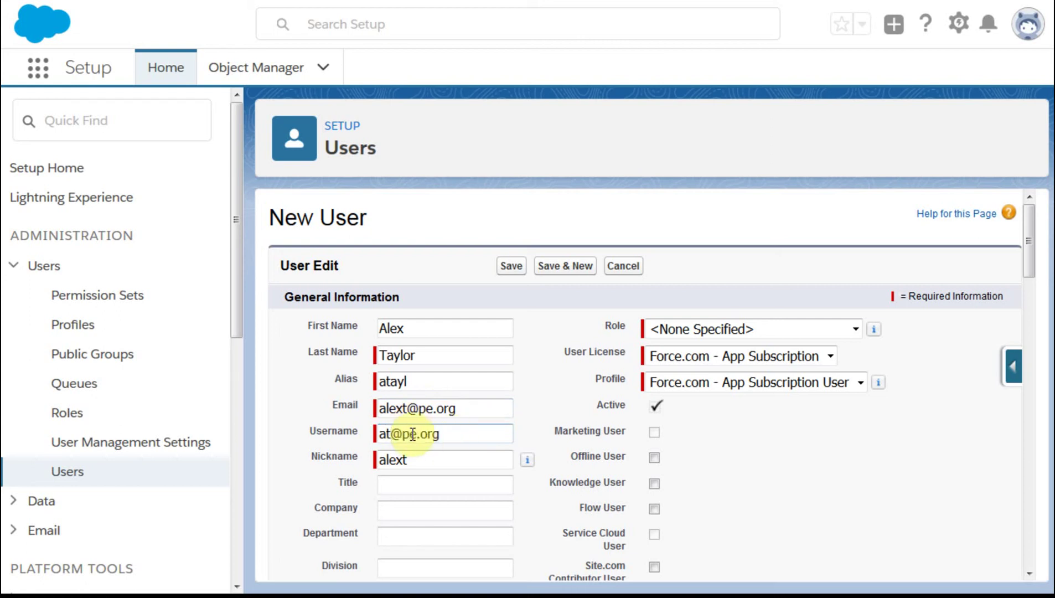
click(485, 465)
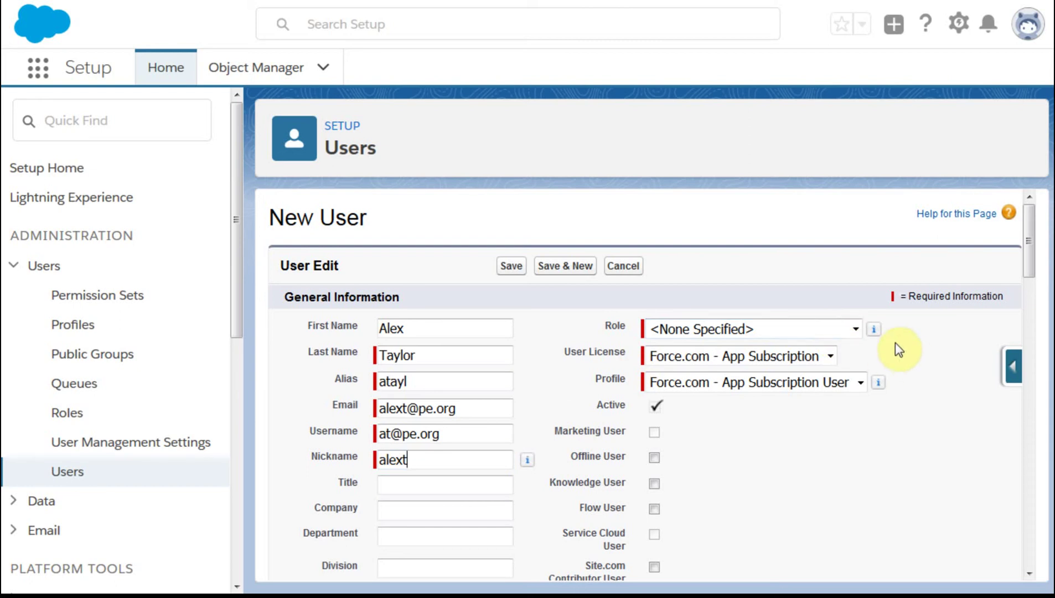
click(831, 357)
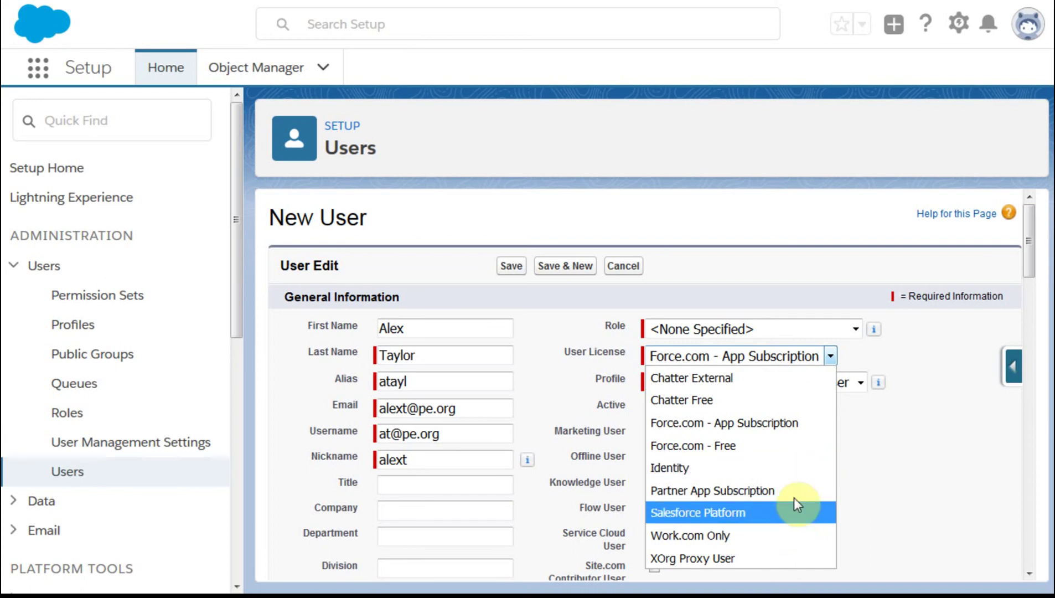
click(916, 360)
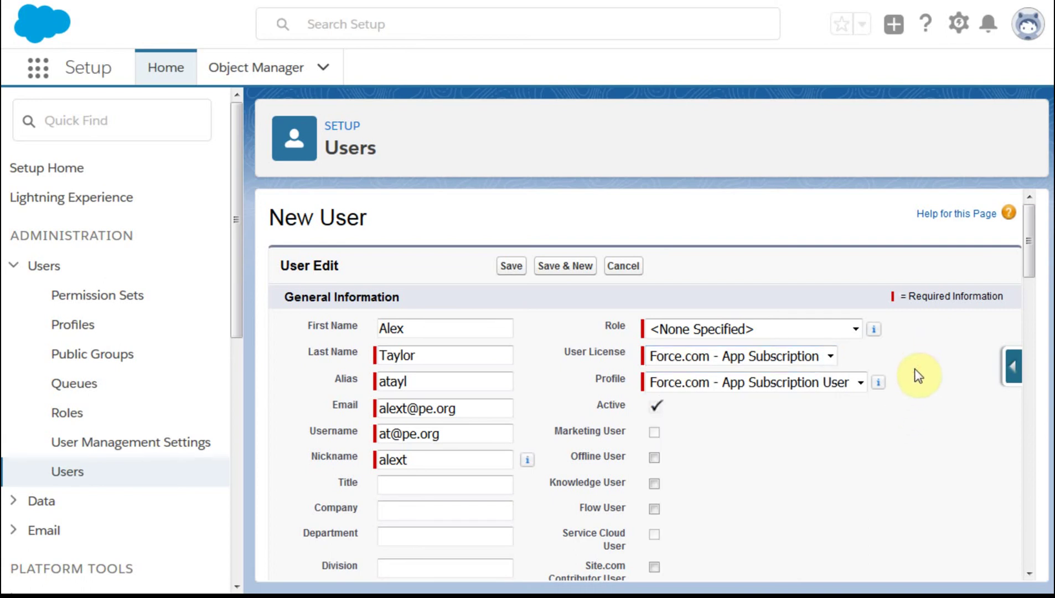
click(861, 382)
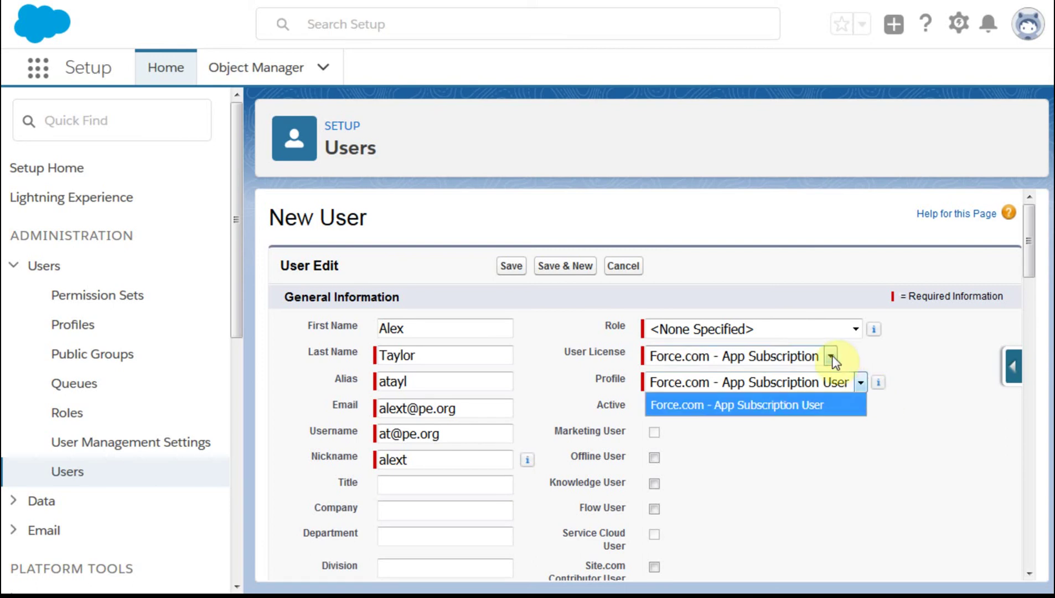
click(912, 424)
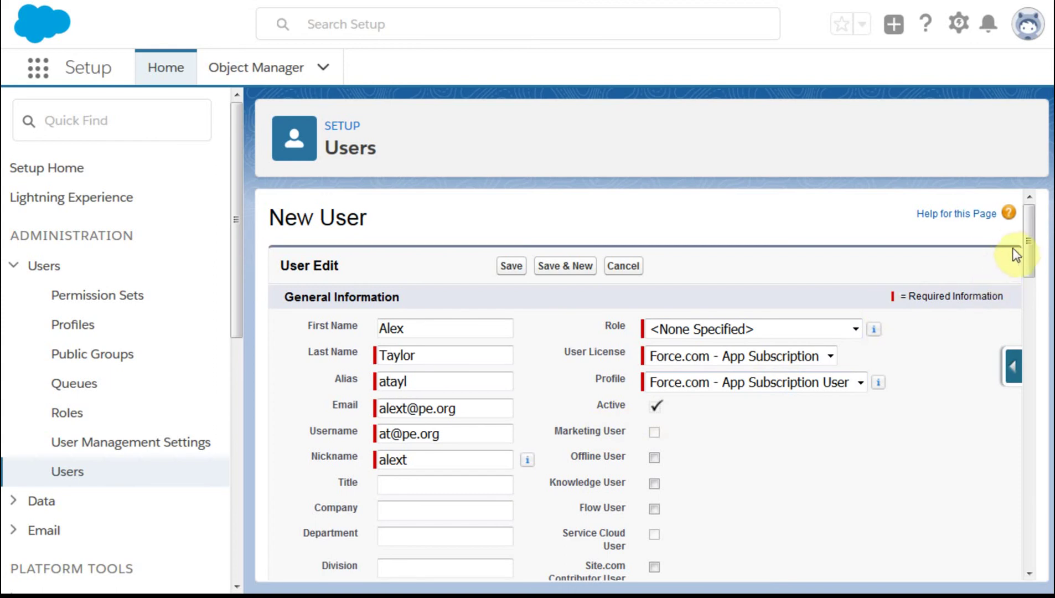
Step: Uncheck 'Generate new password and notify user immediately' at the bottom of the form
drag(1023, 238, 1040, 394)
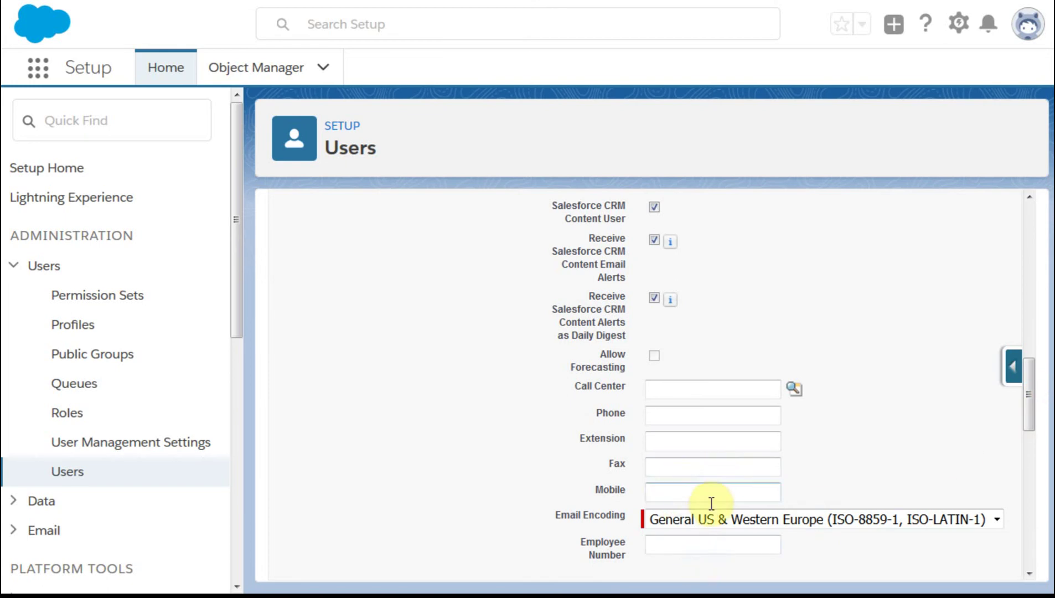
drag(1029, 378, 1033, 459)
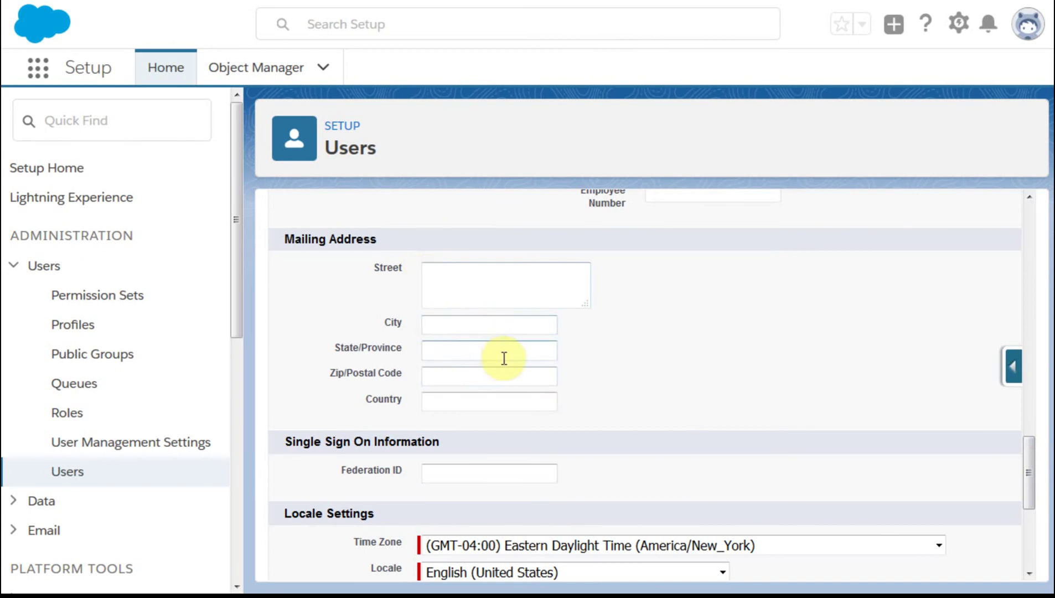
scroll(729, 399, down, 2)
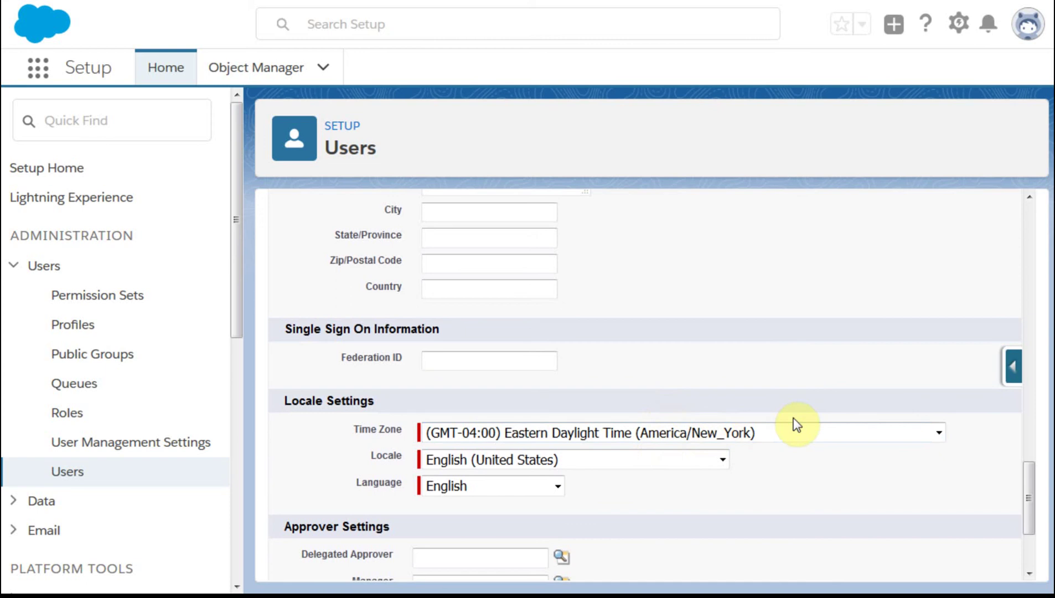
scroll(801, 432, down, 2)
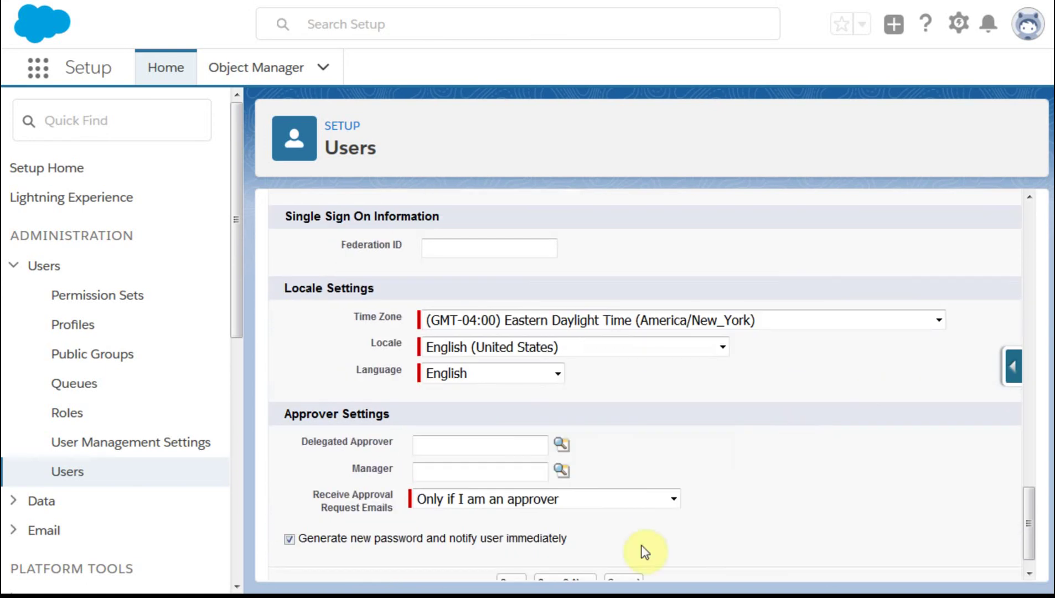
click(289, 540)
Step: Save the new user record
scroll(837, 495, up, 2)
scroll(836, 495, down, 3)
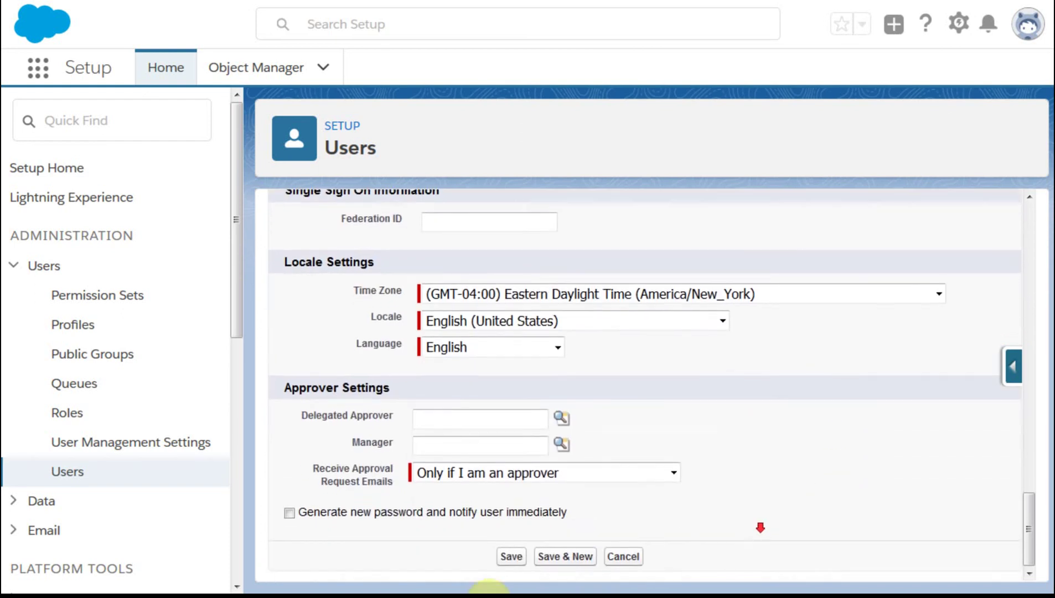
click(508, 557)
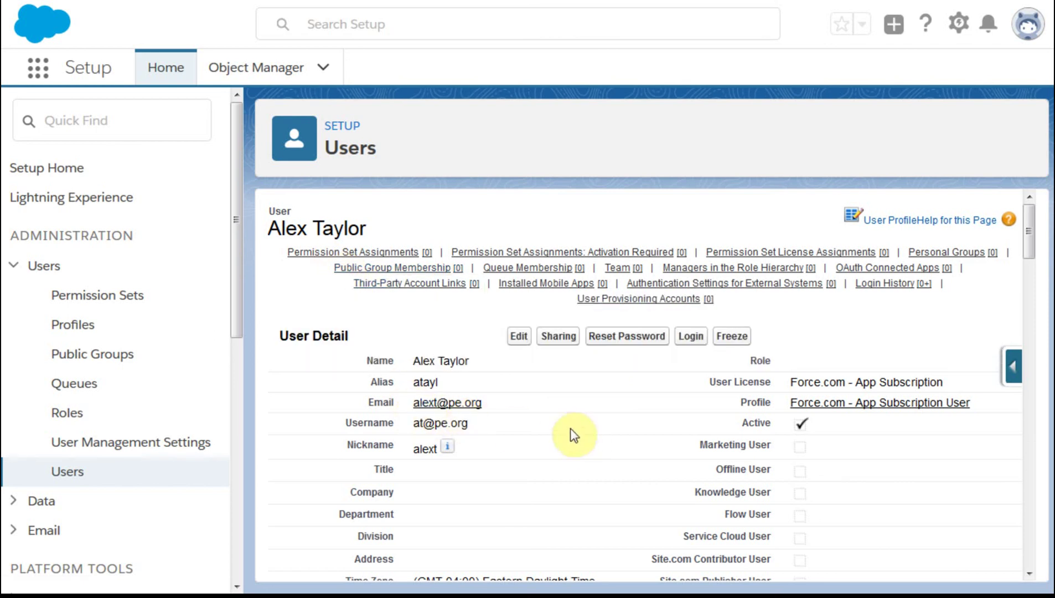
Step: Scroll the new user's detail page, showing no permission sets or public group memberships
scroll(574, 436, down, 5)
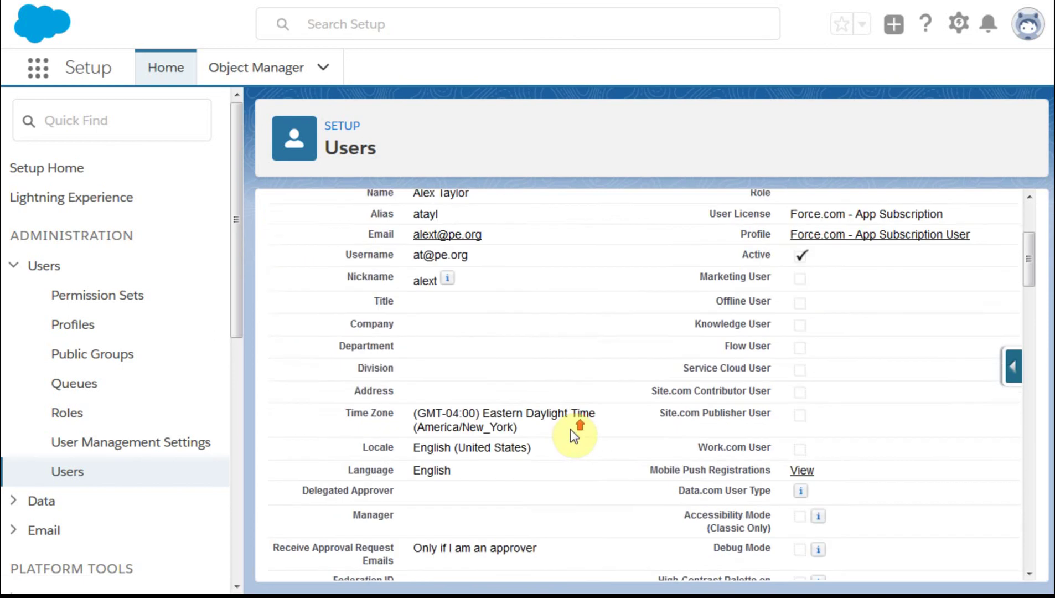
scroll(574, 436, up, 2)
scroll(570, 435, down, 8)
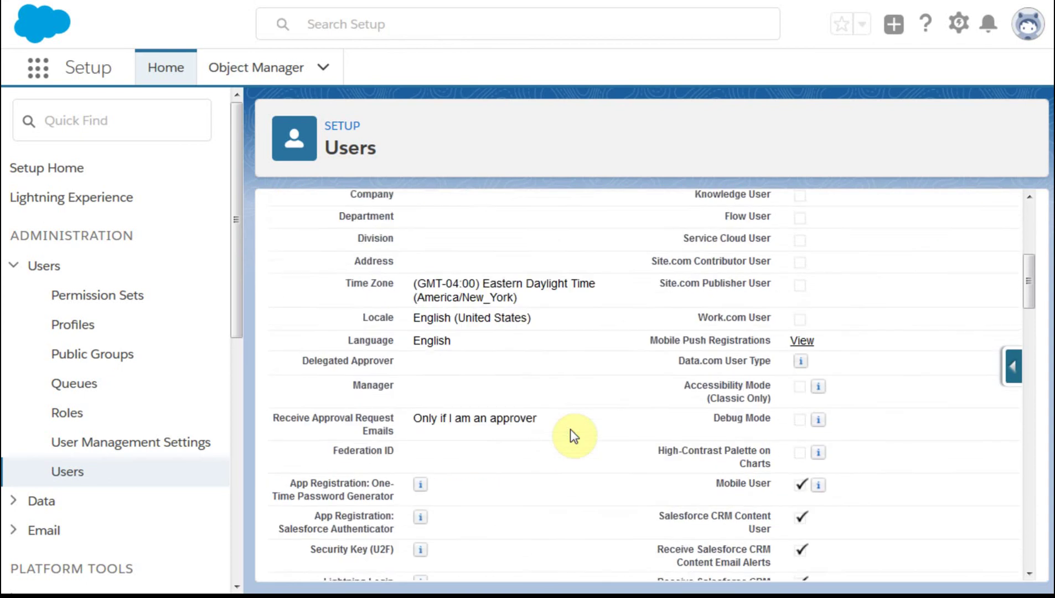
scroll(571, 430, down, 3)
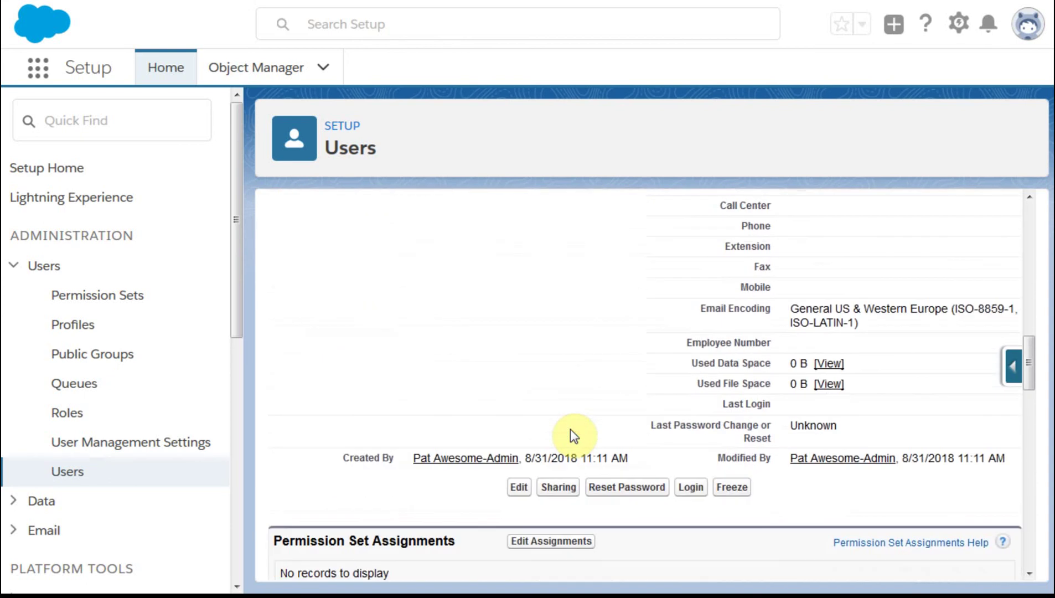
scroll(570, 429, up, 14)
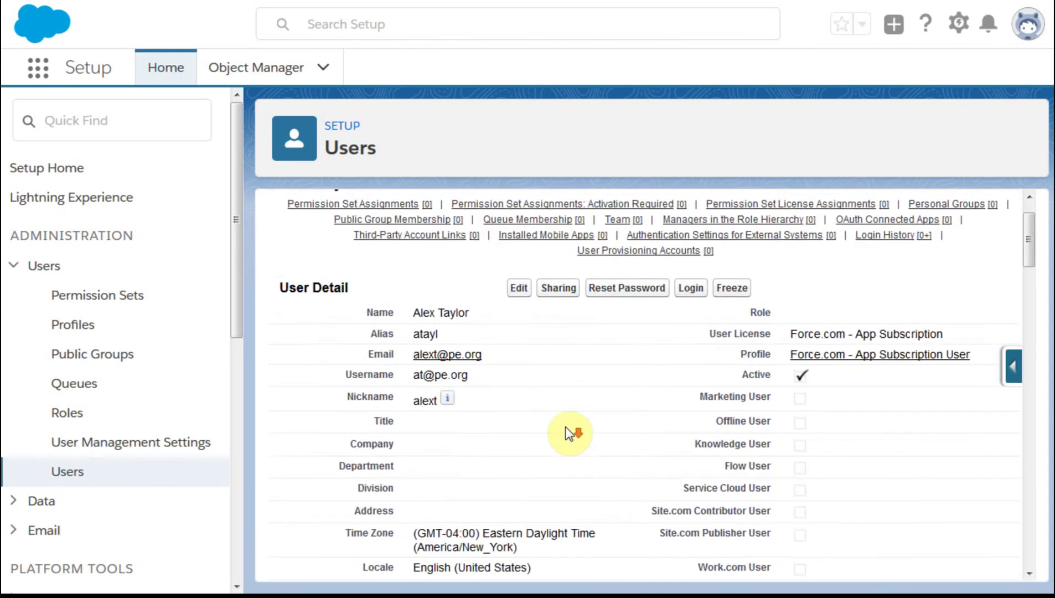
scroll(571, 431, up, 1)
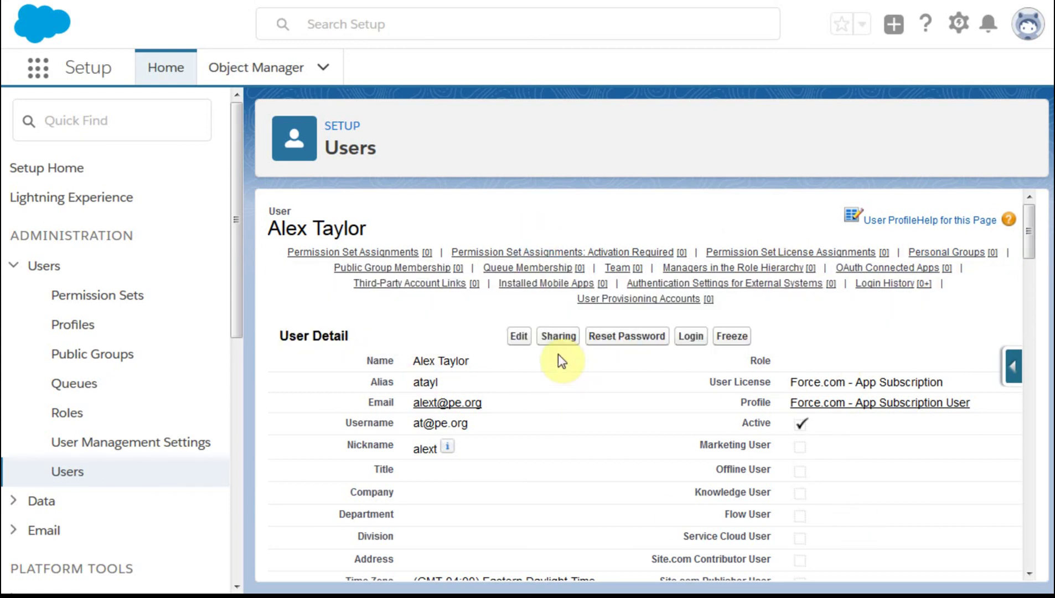
click(514, 337)
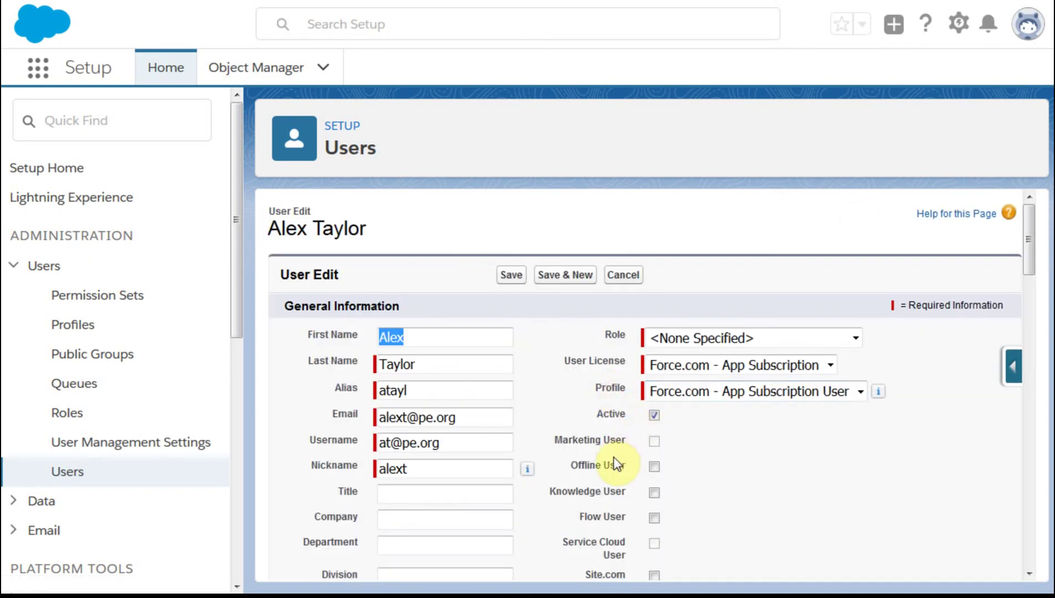
scroll(616, 462, down, 12)
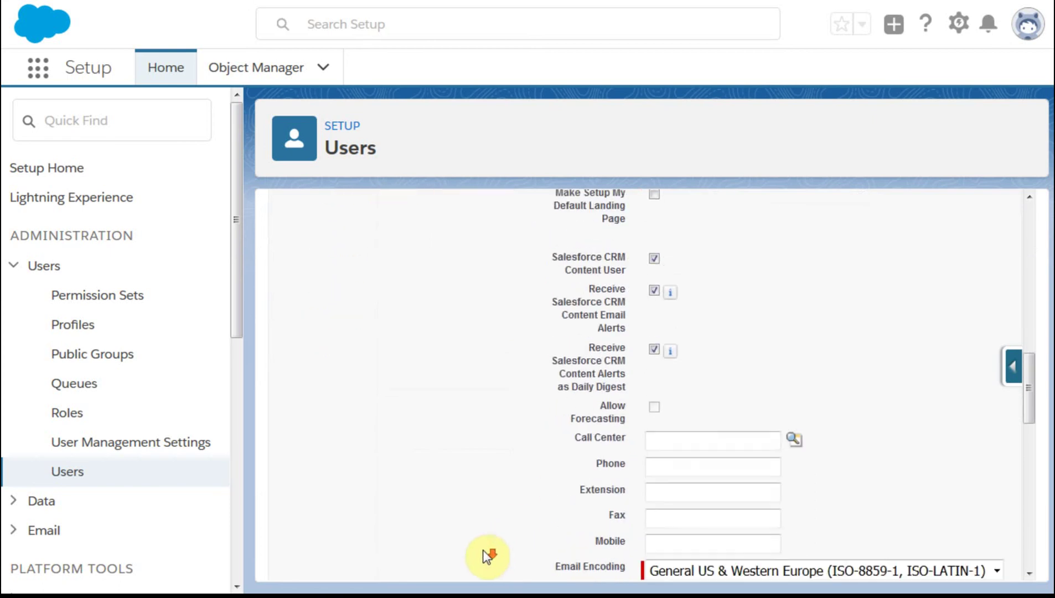
scroll(485, 554, down, 12)
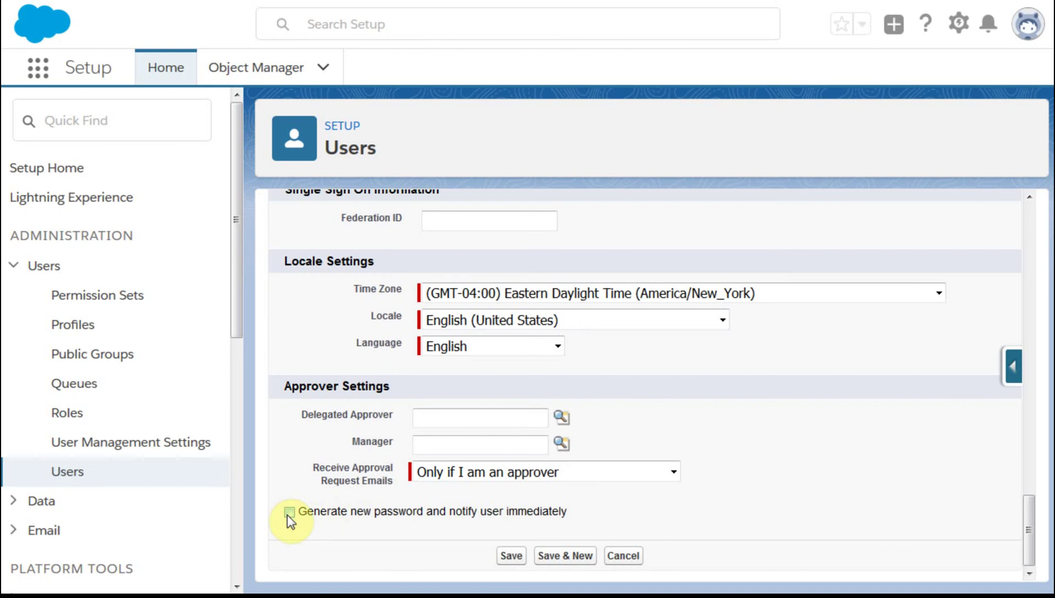
click(512, 556)
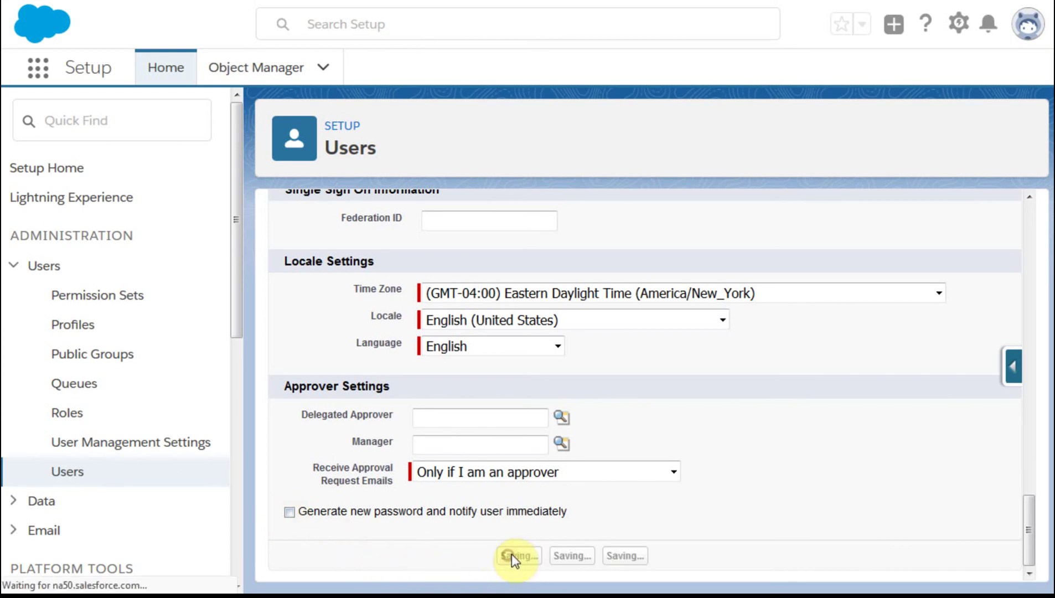